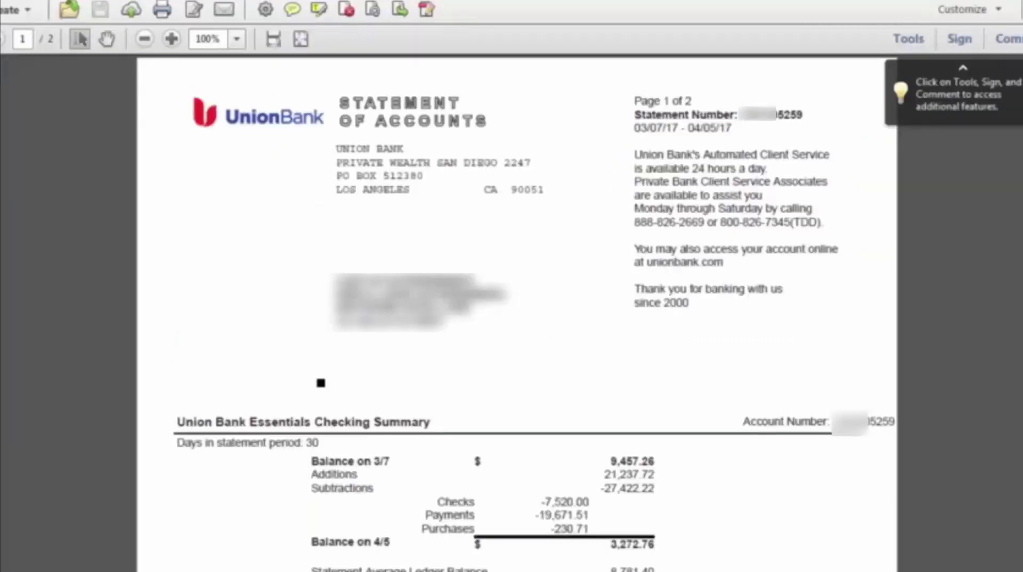
# Check the Union Bank statement's number and its 4/5 balance of $3,272.76
pyautogui.scroll(-8, 622, 363)
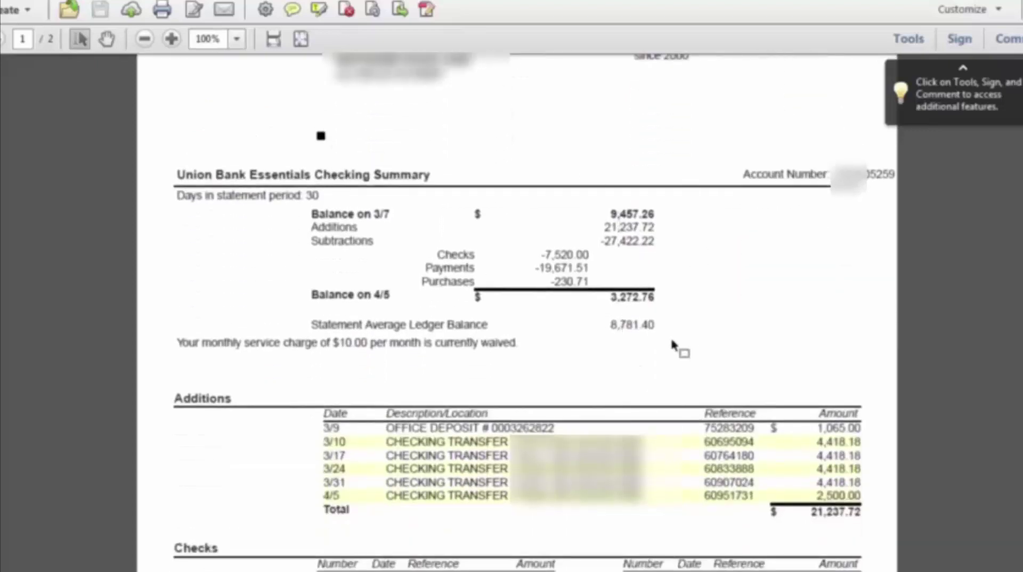
pyautogui.scroll(3, 666, 338)
pyautogui.scroll(6, 662, 341)
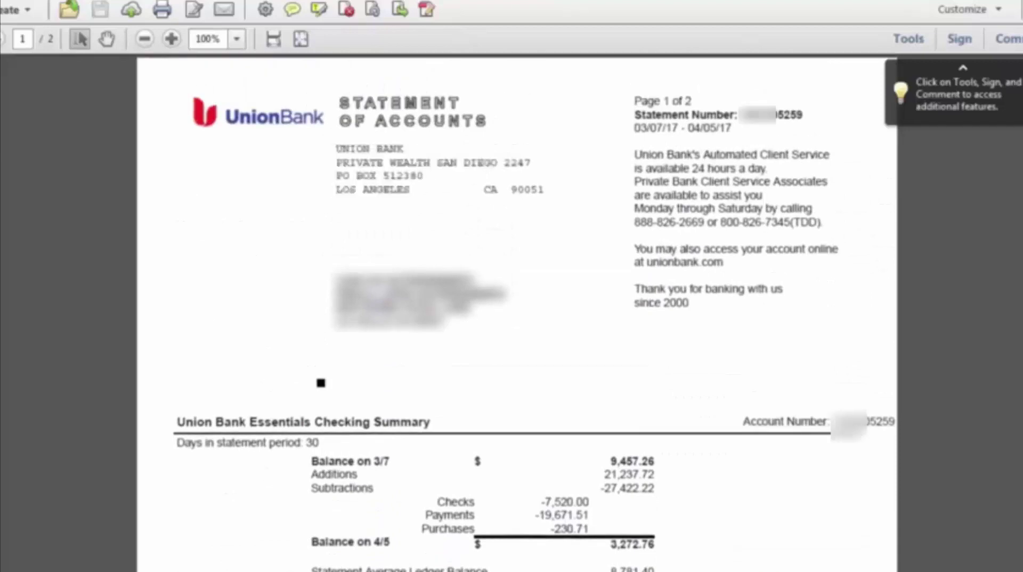
pyautogui.hotkey('alt', 'Tab')
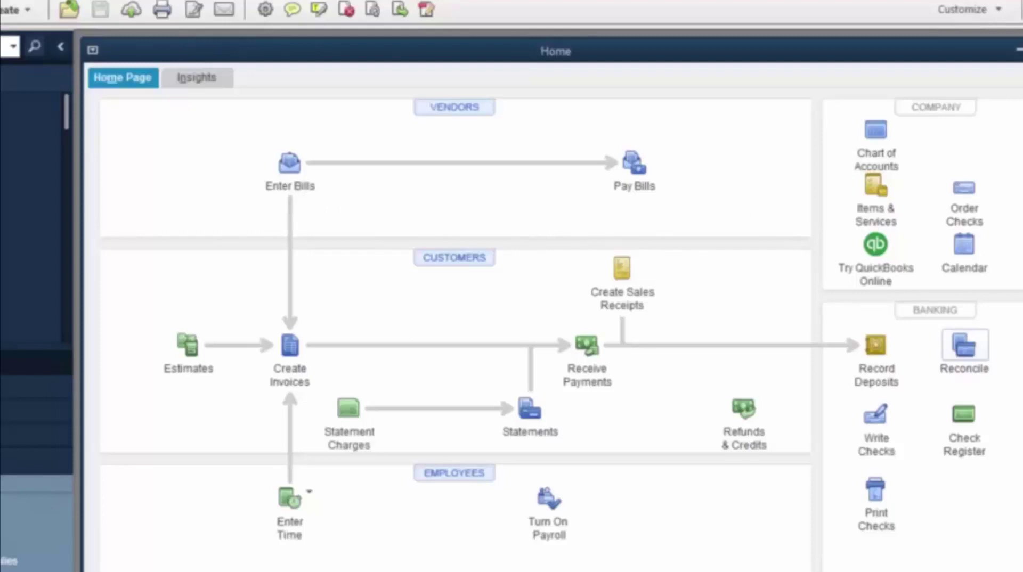
pyautogui.hotkey('alt', 'Tab')
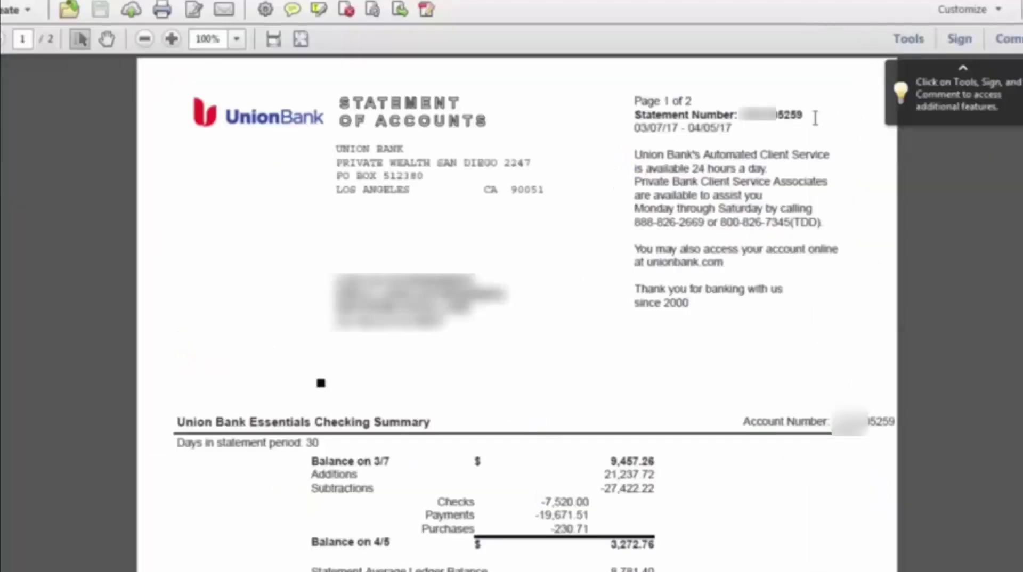
pyautogui.moveTo(811, 117); pyautogui.dragTo(799, 116)
pyautogui.scroll(-3, 784, 315)
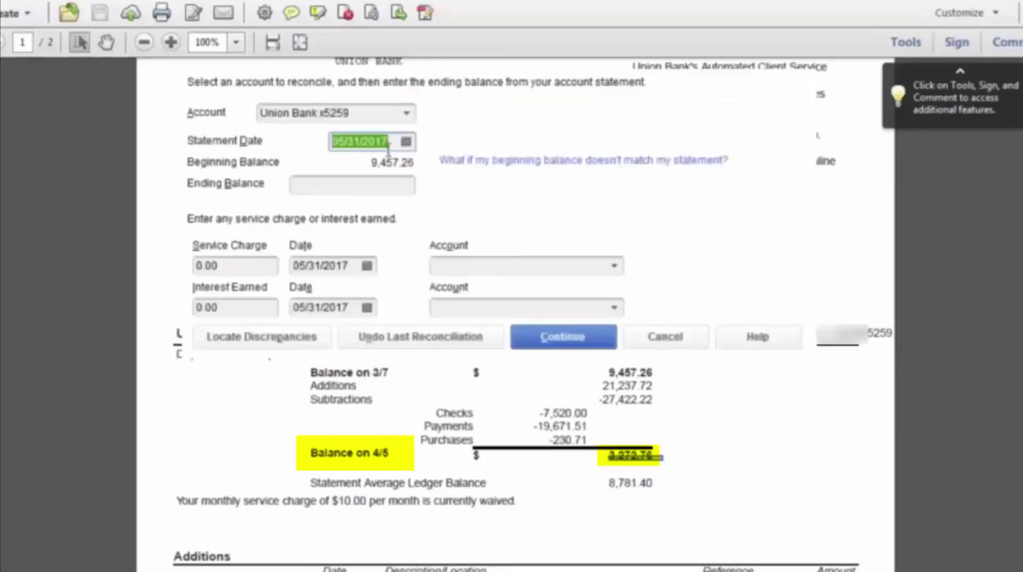
# Start the reconciliation with statement date 04/05/2017 and ending balance 3272.76
pyautogui.write('4/5/')
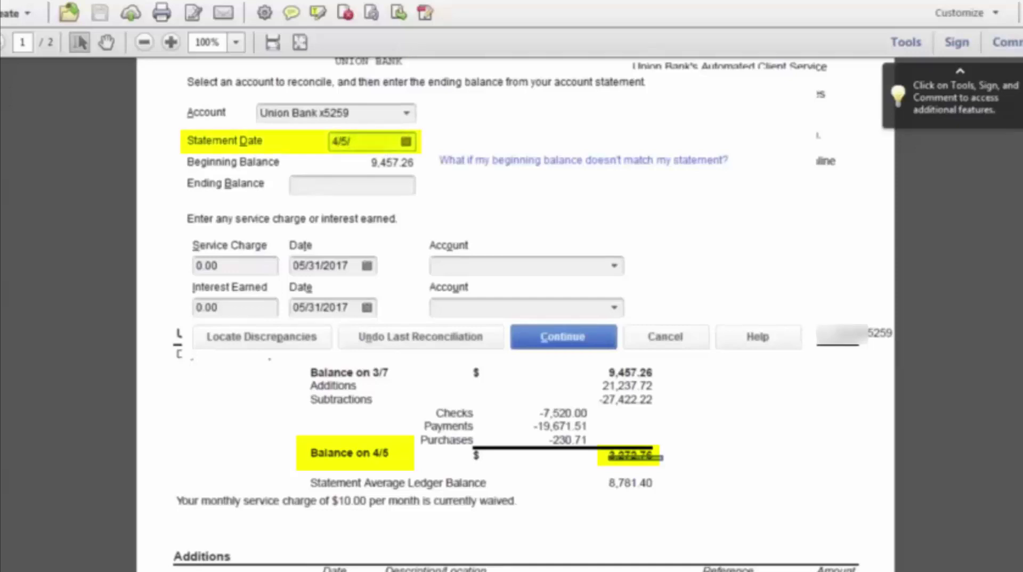
pyautogui.write('1/17')
pyautogui.press('BackSpace')
pyautogui.press('BackSpace')
pyautogui.press('BackSpace')
pyautogui.press('BackSpace')
pyautogui.write('17')
pyautogui.press('Tab')
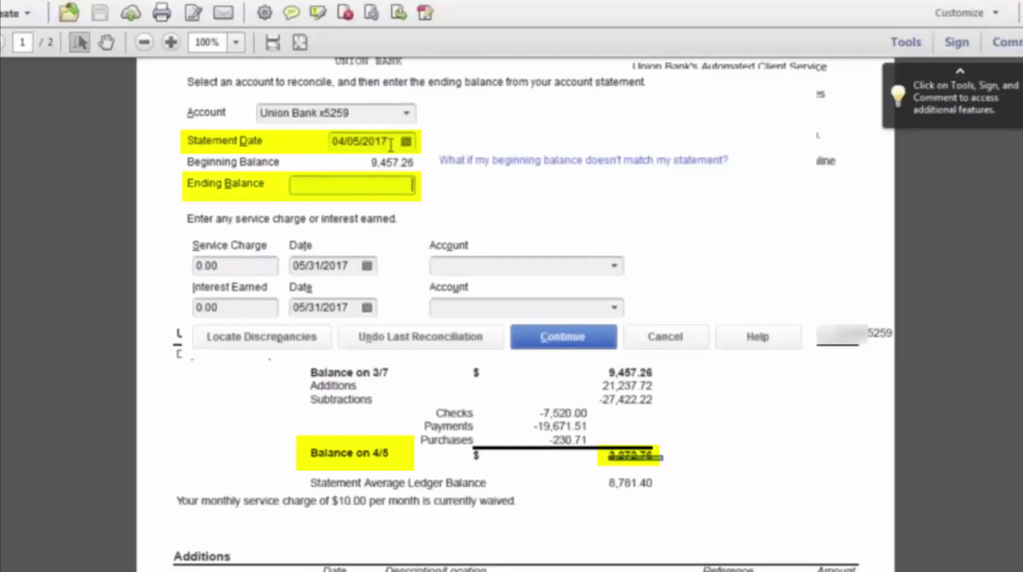
pyautogui.write('3272.78')
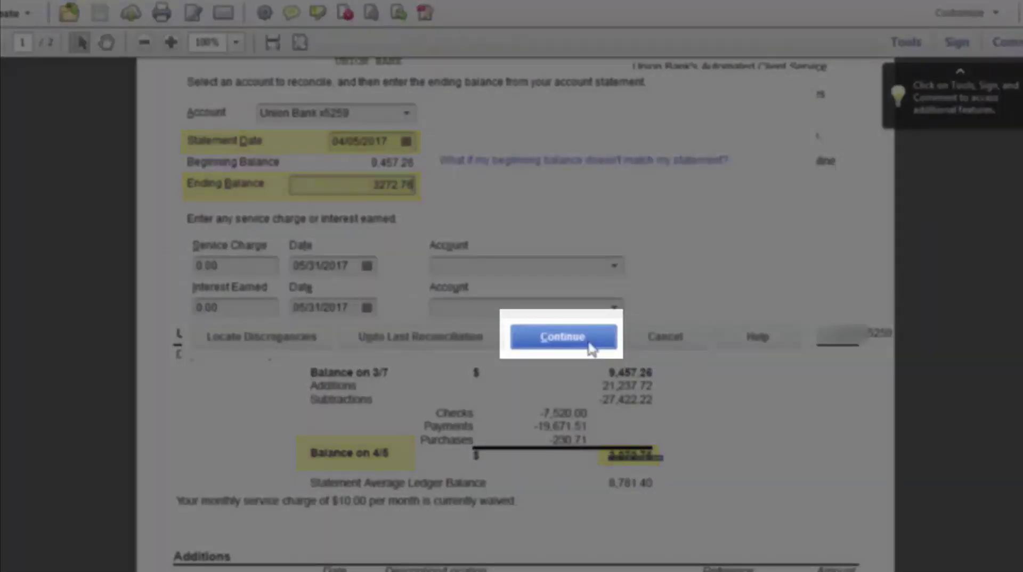
pyautogui.click(589, 346)
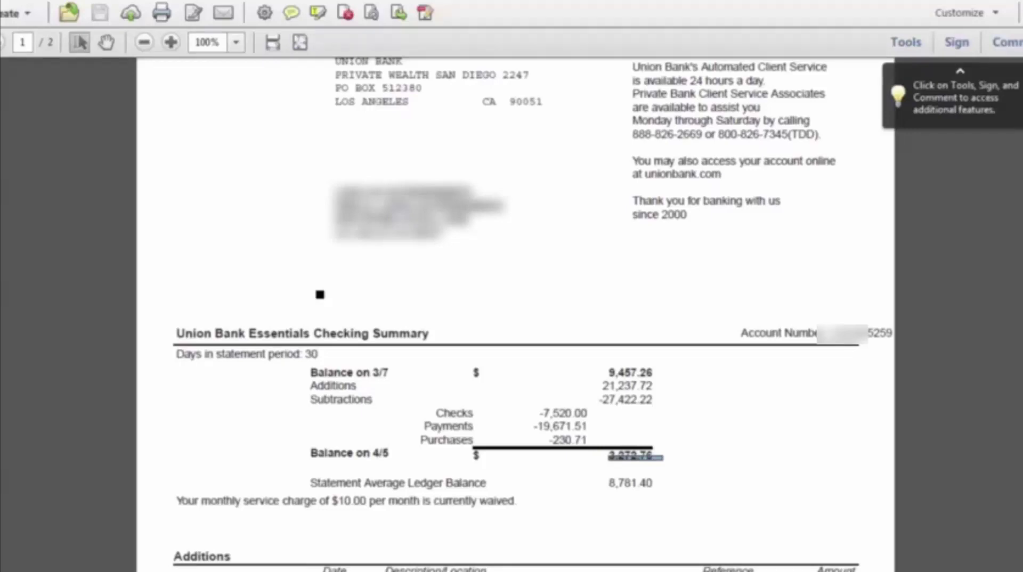
# Sort the Union Bank reconcile lists by date and hide transactions after 04/05/2017
pyautogui.hotkey('alt', 'Tab')
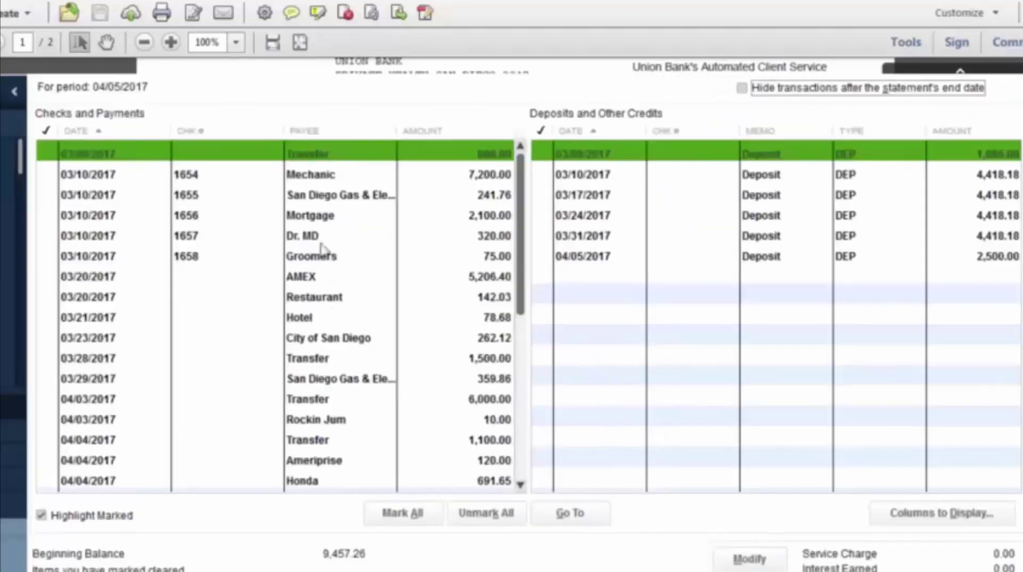
pyautogui.click(100, 129)
pyautogui.click(742, 89)
# Scroll the bank statement to its Additions deposits of 4,418.18 and 2,500.00
pyautogui.hotkey('alt', 'Tab')
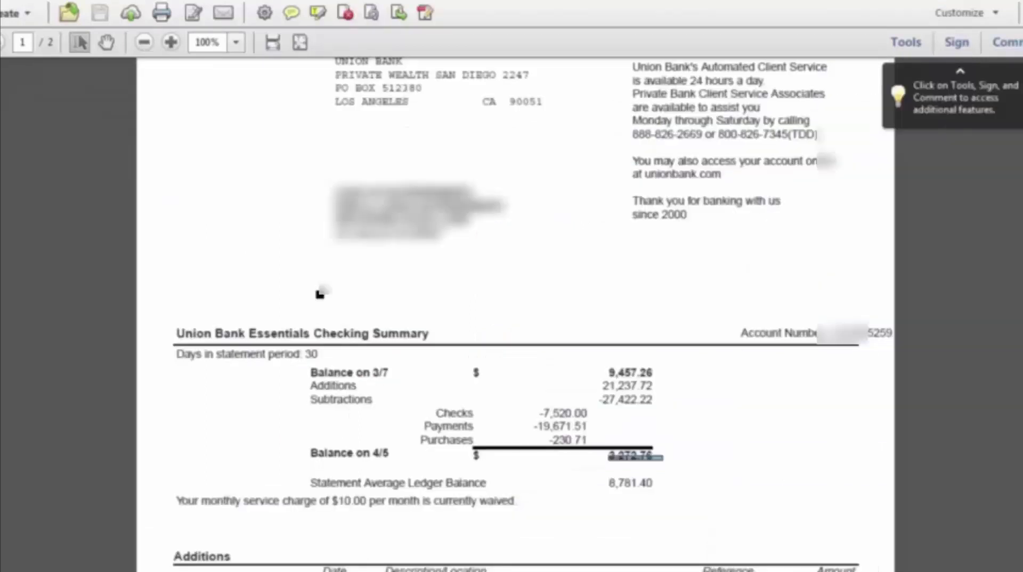
pyautogui.scroll(-5, 554, 407)
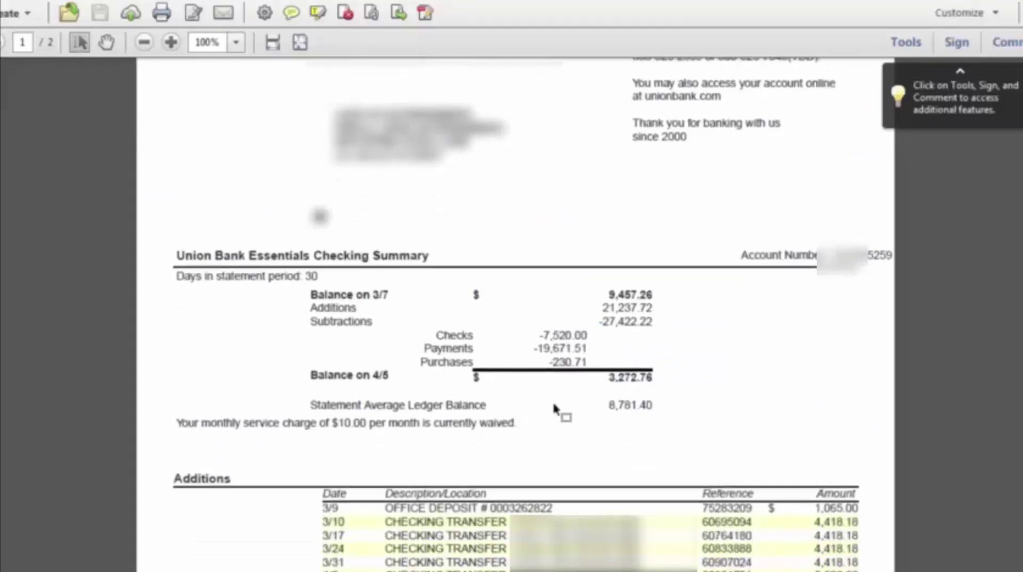
pyautogui.scroll(-3, 554, 408)
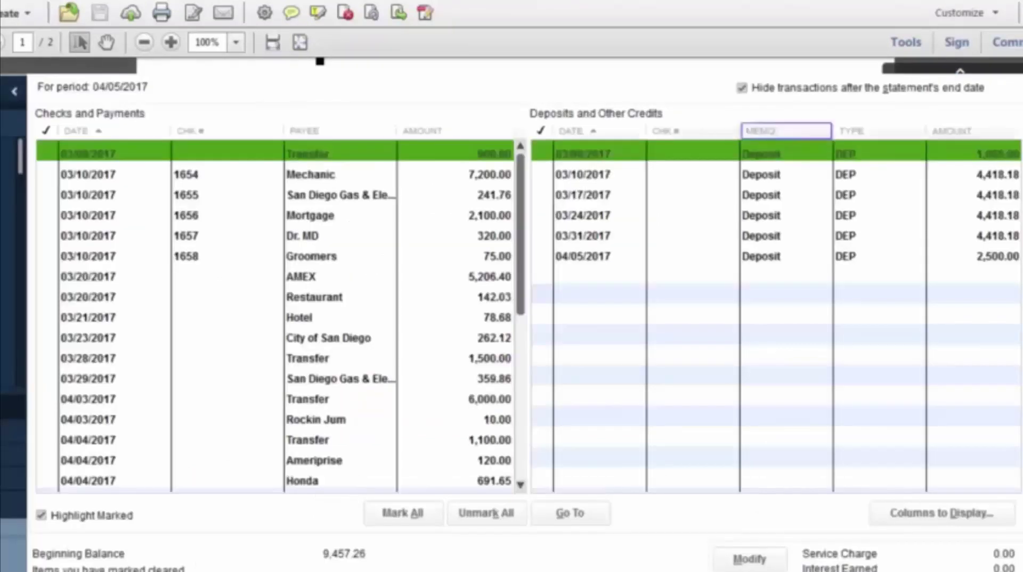
# Mark the six deposits dated 03/09/2017 through 04/05/2017 as cleared
pyautogui.click(542, 153)
pyautogui.click(544, 175)
pyautogui.click(544, 195)
pyautogui.click(543, 215)
pyautogui.click(545, 235)
pyautogui.click(544, 256)
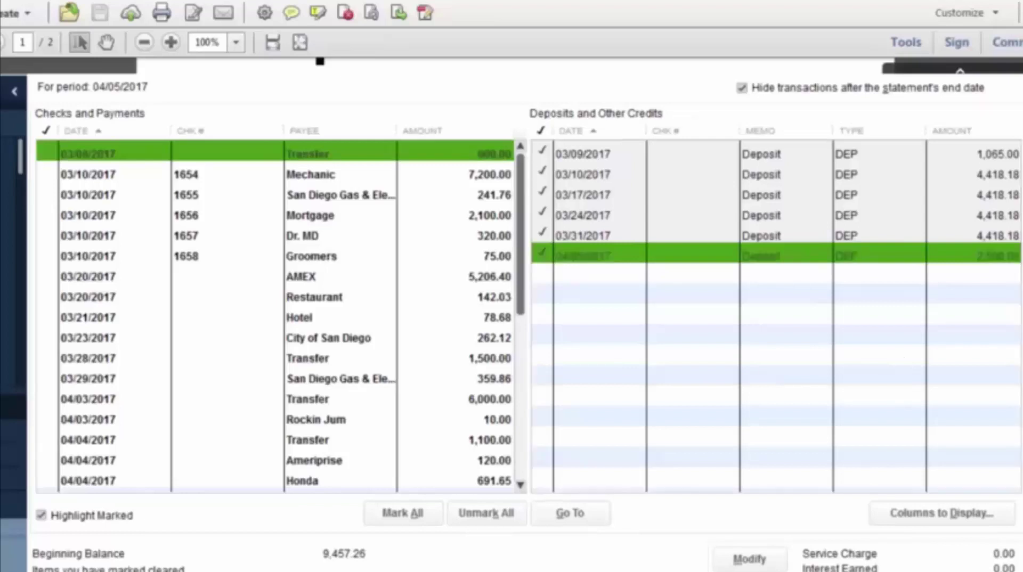
# Compare the statement's Additions and Checks and Payments sections with the QuickBooks reconcile list
pyautogui.hotkey('alt', 'Tab')
pyautogui.scroll(-5, 548, 373)
pyautogui.scroll(3, 535, 401)
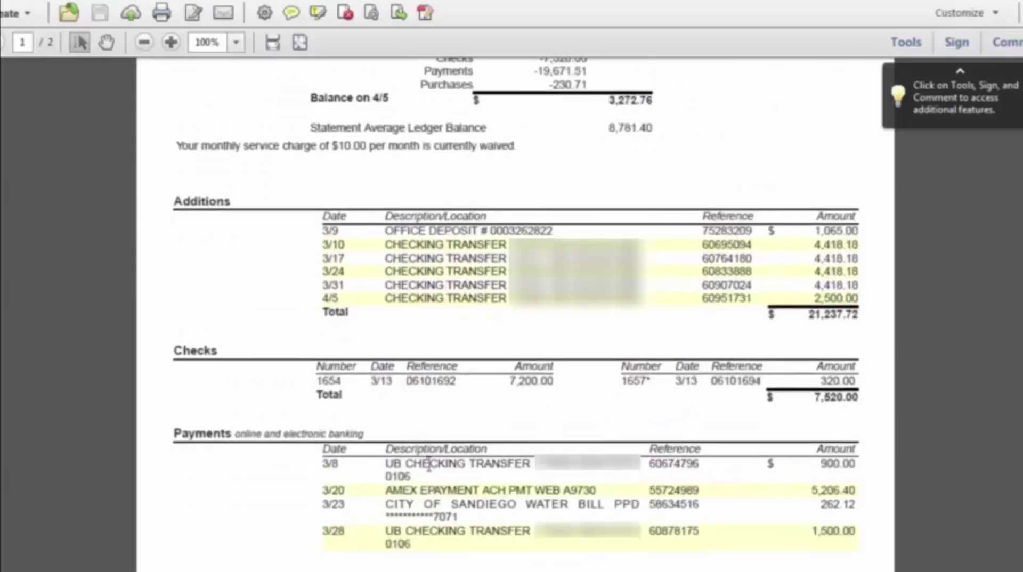
pyautogui.scroll(-3, 643, 461)
pyautogui.scroll(3, 577, 342)
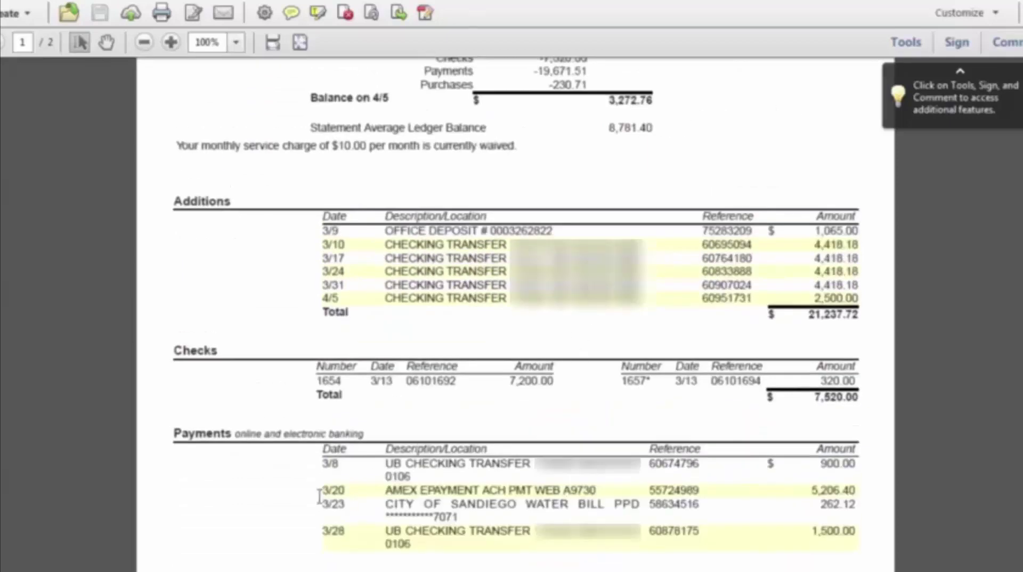
pyautogui.scroll(-3, 500, 513)
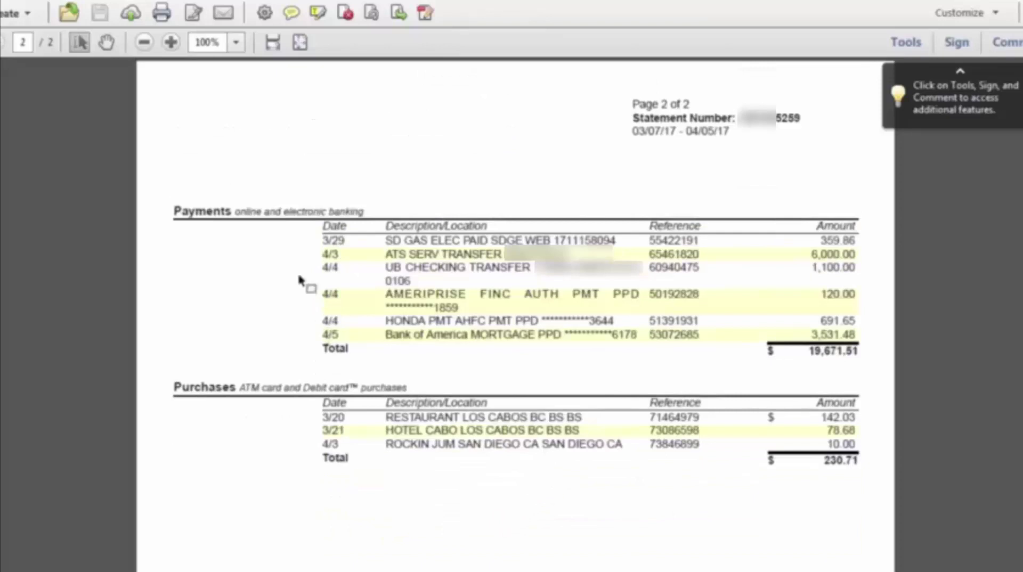
pyautogui.scroll(3, 717, 507)
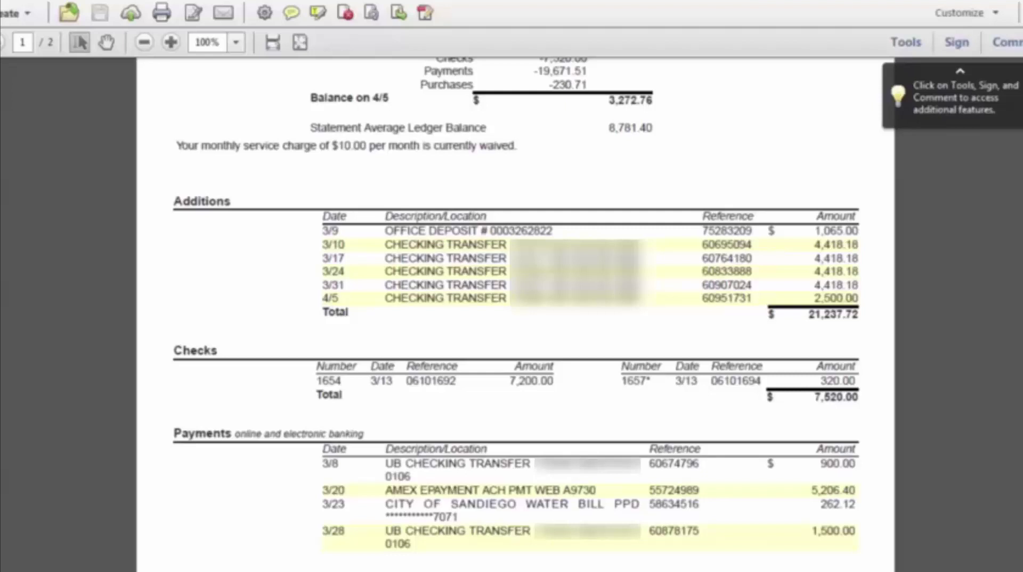
pyautogui.scroll(1, 509, 145)
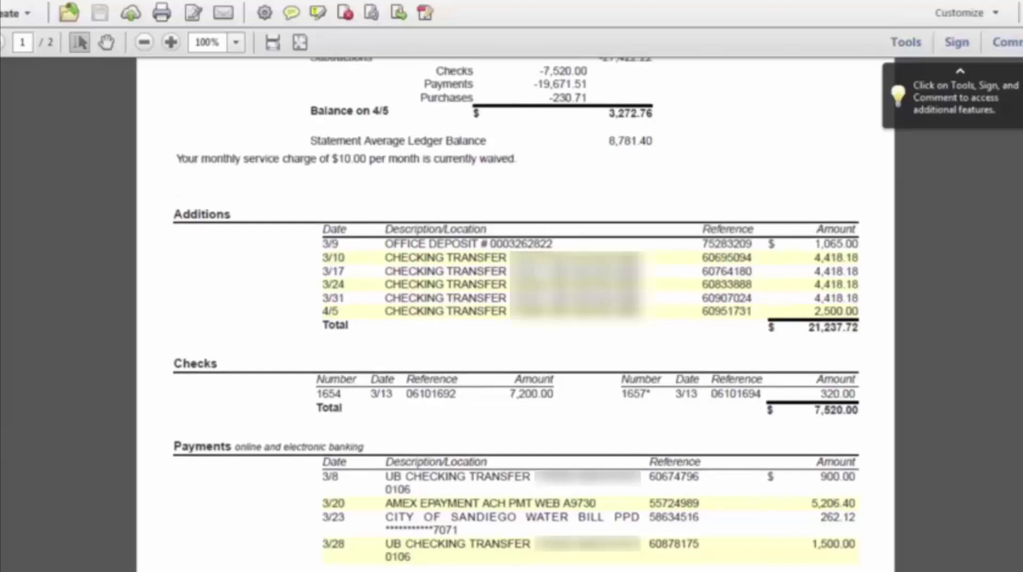
pyautogui.hotkey('alt', 'Tab')
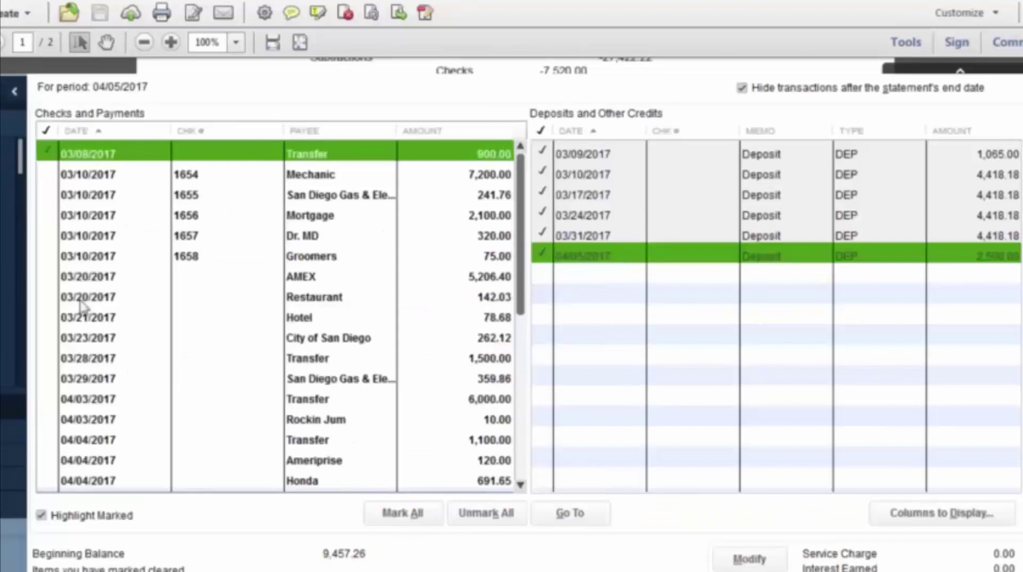
# Mark the AMEX, Restaurant, Hotel, City of San Diego, transfers and Ameriprise payments cleared
pyautogui.click(48, 277)
pyautogui.click(49, 297)
pyautogui.click(52, 320)
pyautogui.click(52, 340)
pyautogui.click(51, 359)
pyautogui.click(53, 380)
pyautogui.click(50, 399)
pyautogui.click(50, 419)
pyautogui.click(50, 439)
pyautogui.click(50, 461)
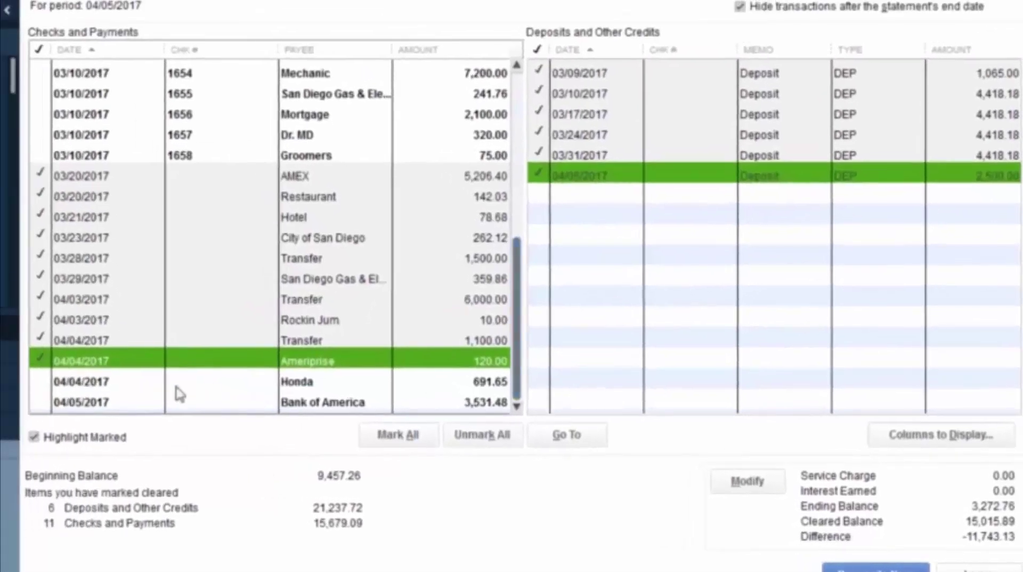
# Mark the Honda and Bank of America payments cleared, leaving a -7,520.00 difference
pyautogui.click(45, 387)
pyautogui.click(46, 403)
pyautogui.scroll(1, 508, 310)
pyautogui.scroll(-1, 508, 310)
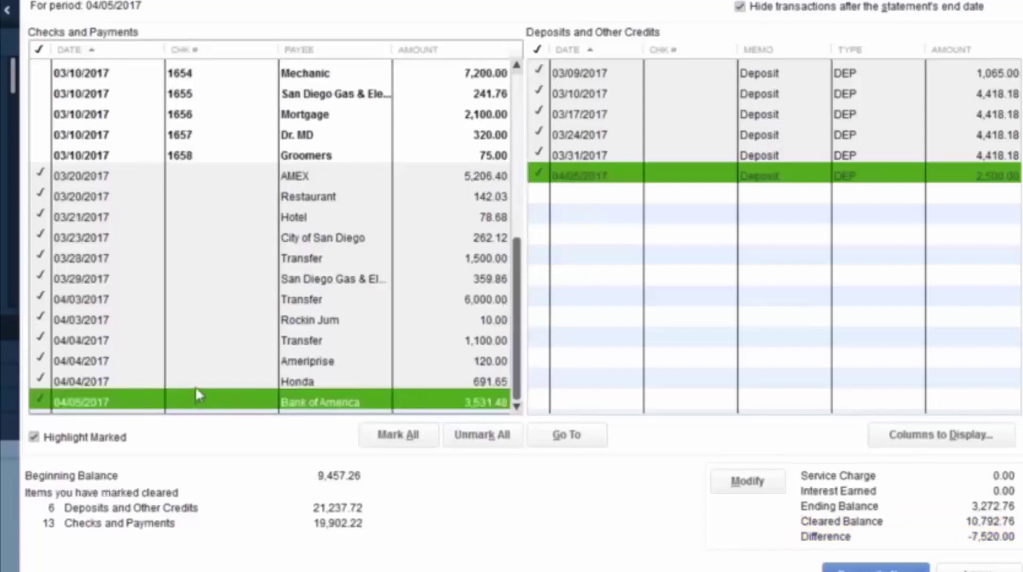
pyautogui.scroll(1, 195, 393)
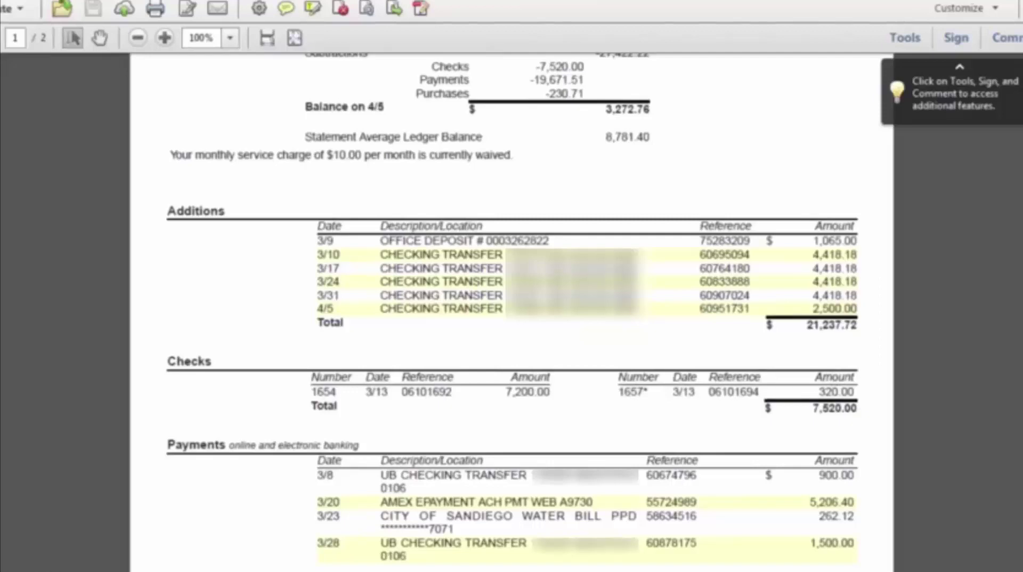
pyautogui.hotkey('alt', 'Tab')
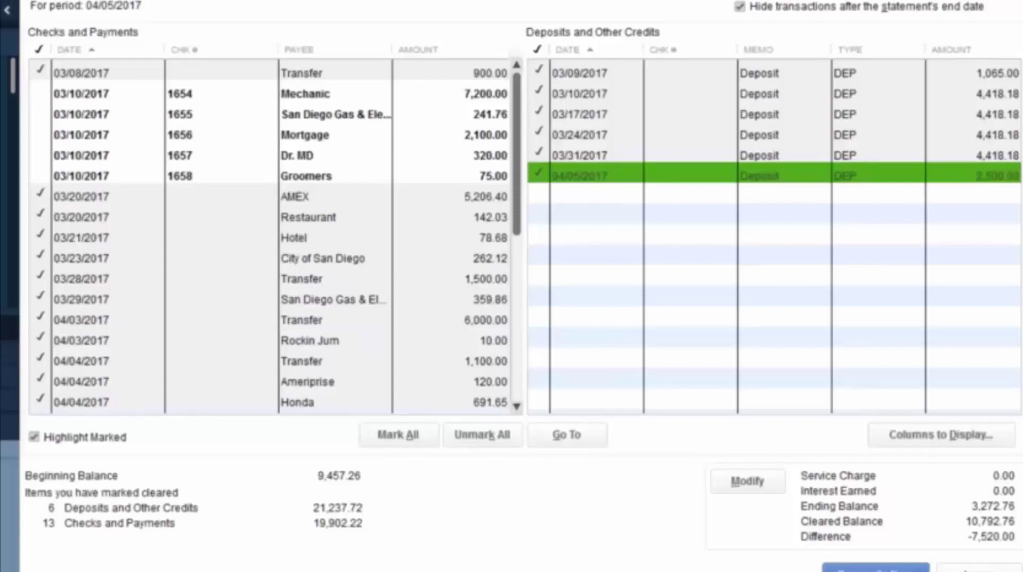
# Clear check 1654 (Mechanic) and check 1657 (Dr. MD), bringing the difference to 0.00
pyautogui.click(41, 94)
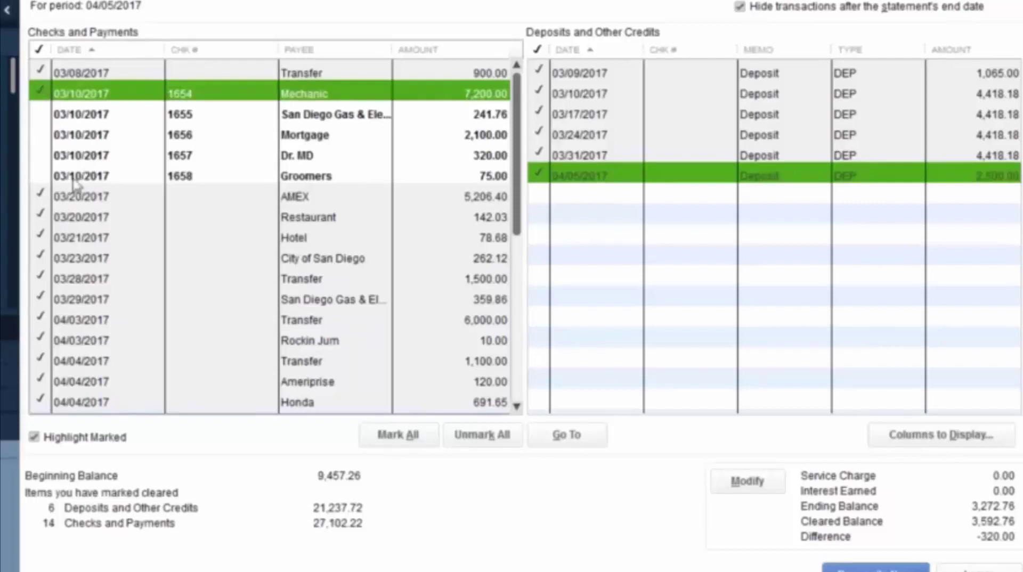
pyautogui.click(40, 155)
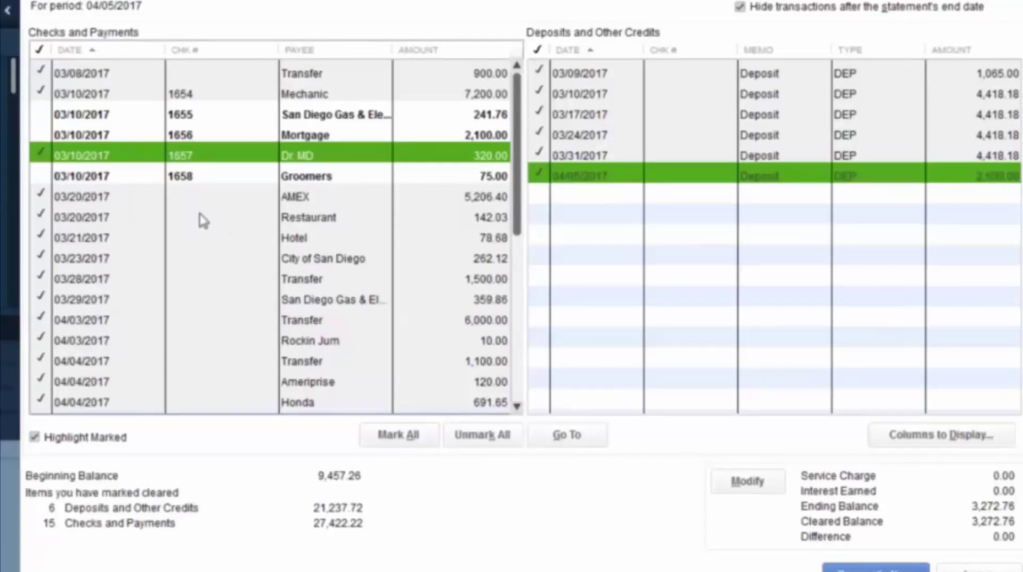
pyautogui.scroll(-1, 198, 215)
pyautogui.scroll(1, 206, 195)
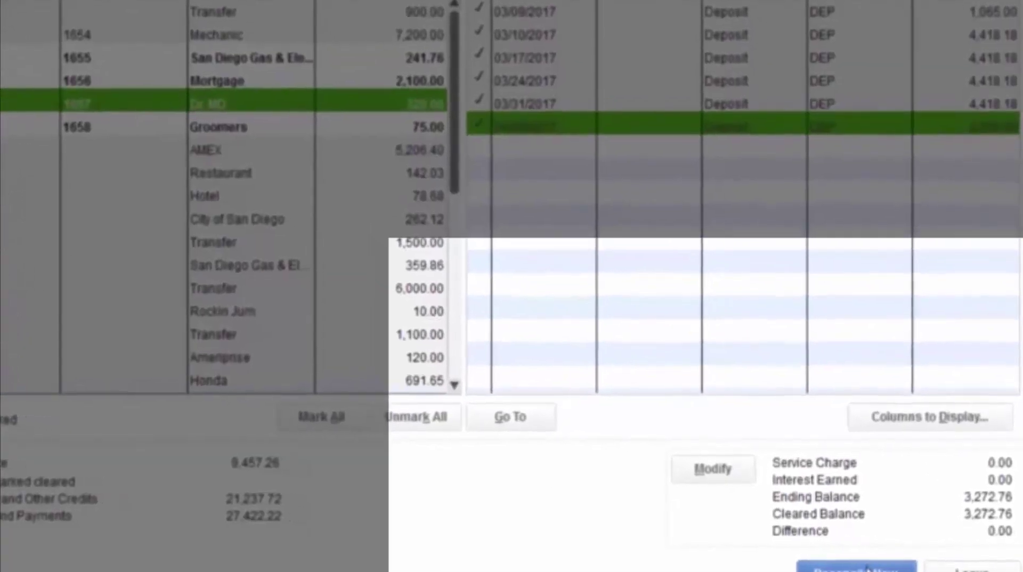
# Finish the balanced reconciliation with Reconcile Now and select only the Detail report
pyautogui.click(865, 568)
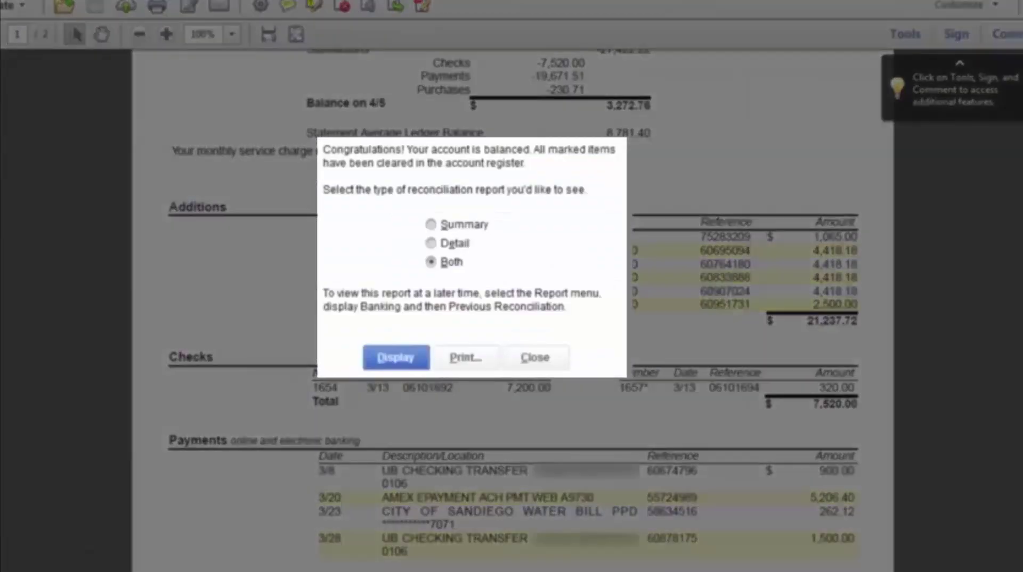
pyautogui.click(452, 262)
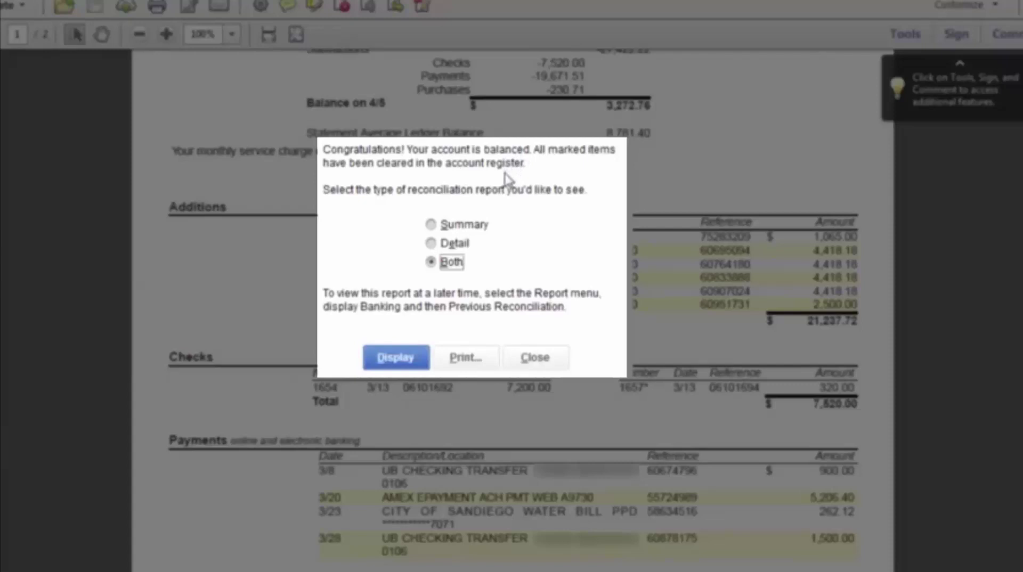
pyautogui.click(456, 246)
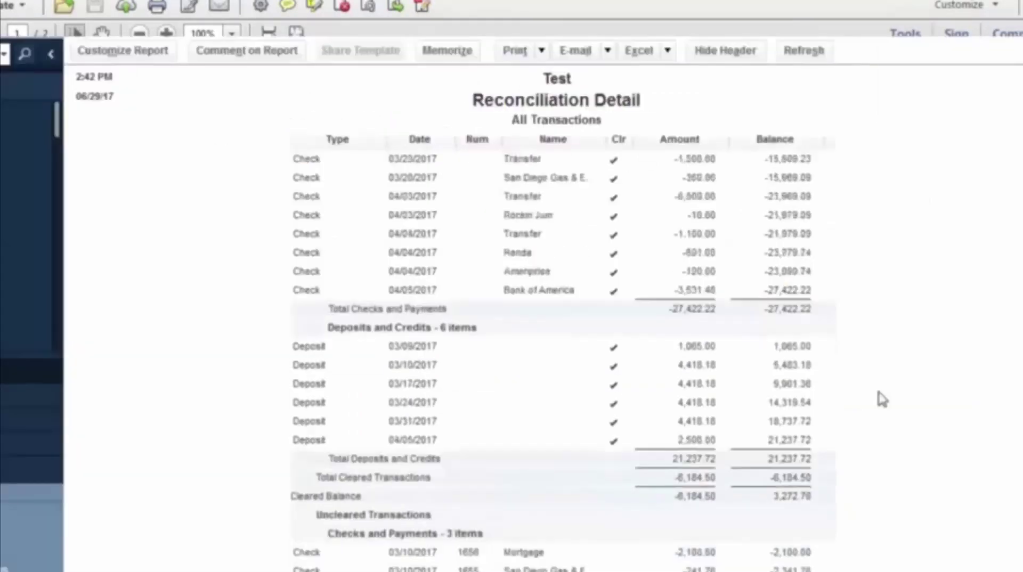
# Scroll through the Reconciliation Detail report's cleared and uncleared transactions, ending at cleared balance 3,272.76
pyautogui.scroll(-1, 817, 394)
pyautogui.scroll(6, 818, 394)
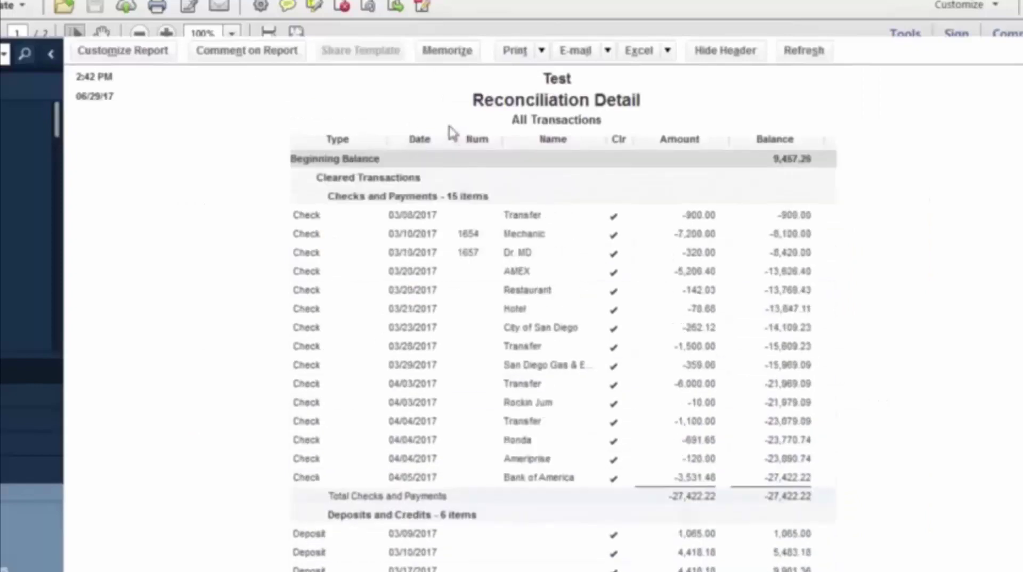
pyautogui.scroll(-1, 415, 197)
pyautogui.scroll(1, 414, 197)
pyautogui.scroll(-4, 573, 421)
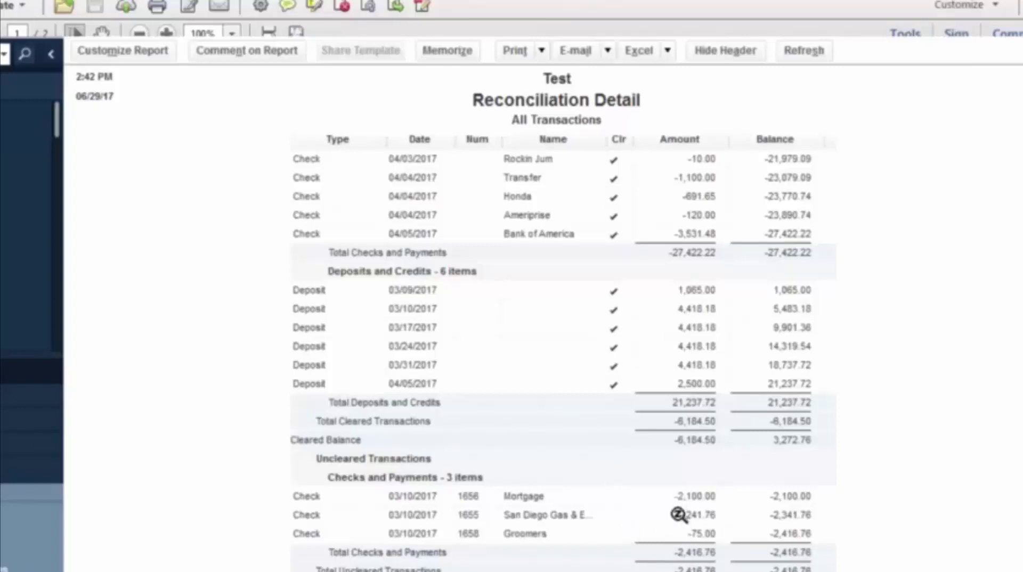
pyautogui.scroll(5, 811, 535)
pyautogui.scroll(-5, 561, 267)
pyautogui.scroll(5, 632, 487)
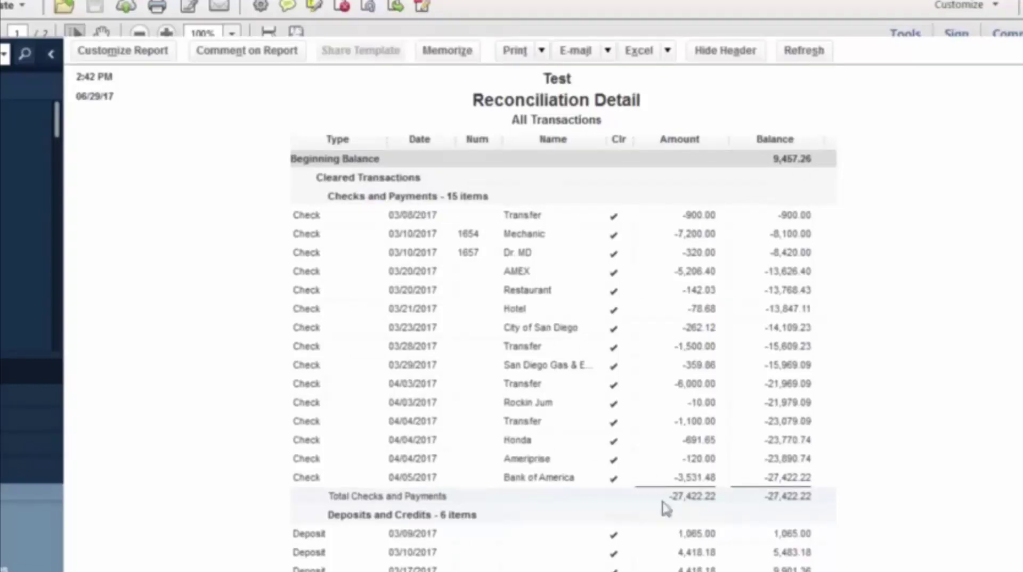
pyautogui.scroll(-3, 644, 433)
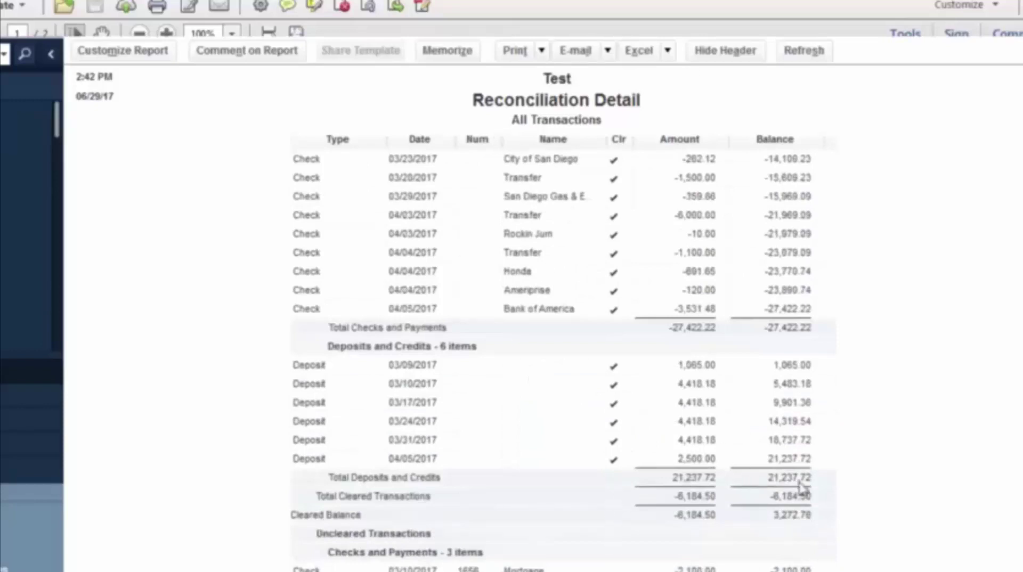
pyautogui.scroll(-1, 799, 489)
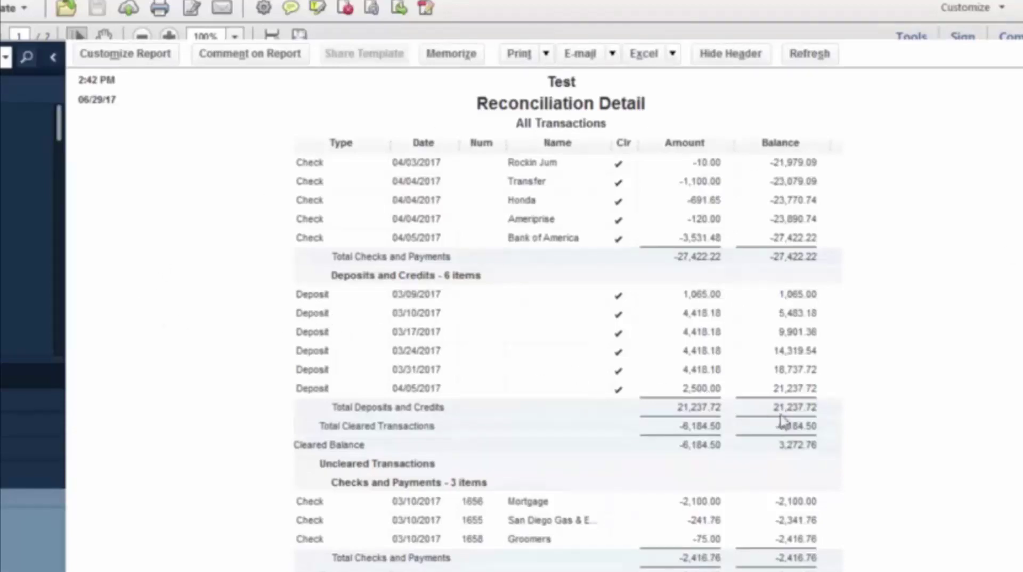
pyautogui.scroll(4, 799, 425)
pyautogui.scroll(1, 809, 426)
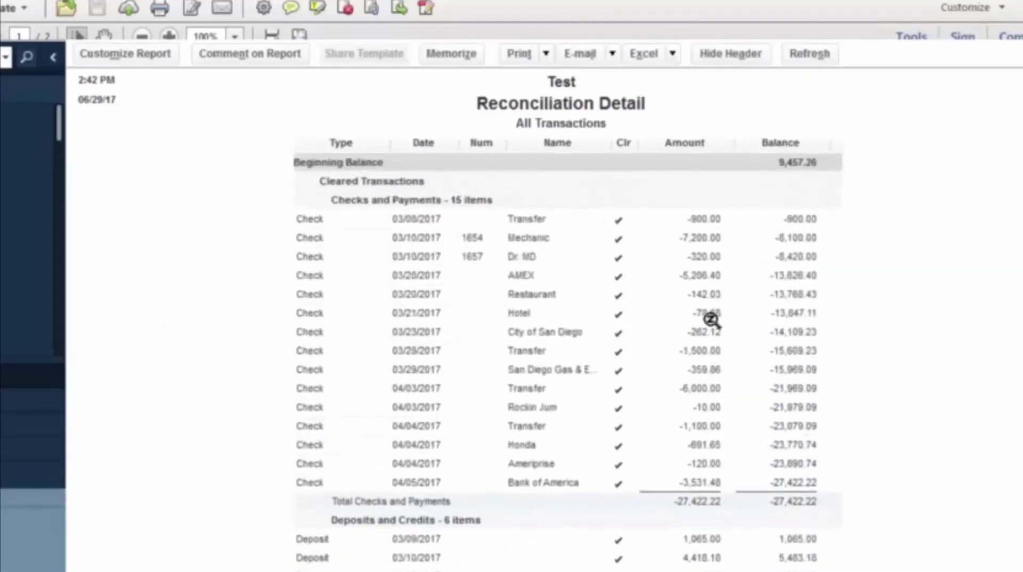